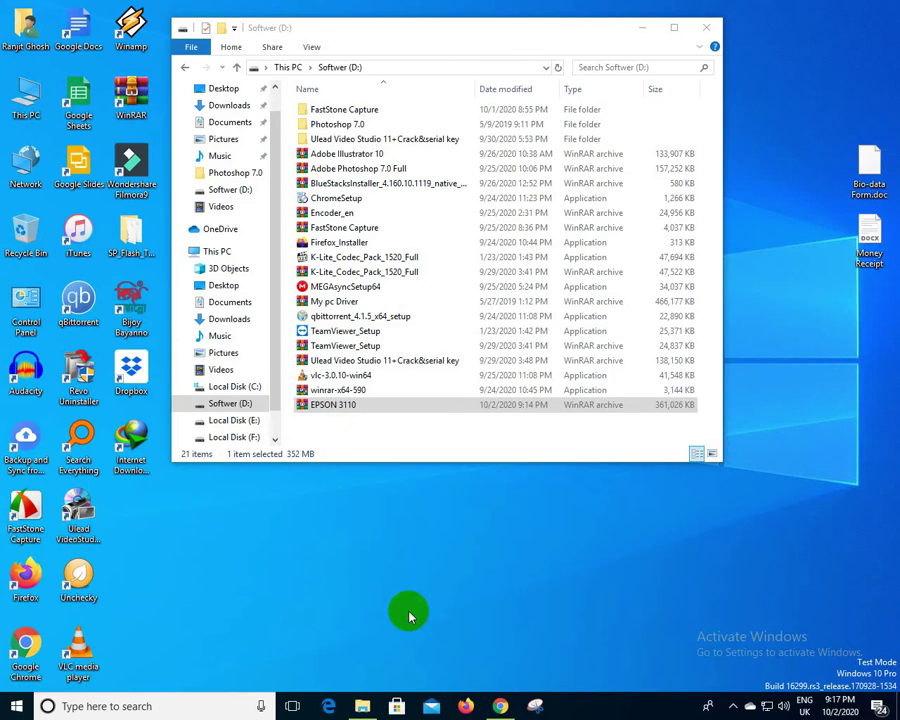
- Extract the EPSON 3110 archive on drive D into its own folder and open the inner EPSON 3110 folder
right_click(328, 405)
click(400, 191)
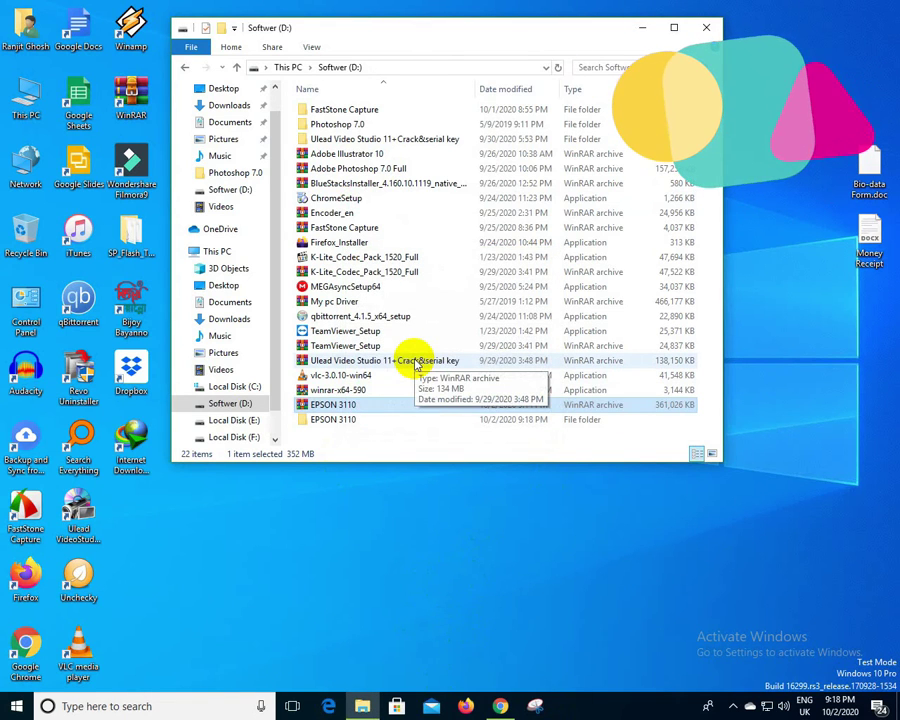
click(350, 420)
double_click(350, 420)
click(341, 112)
double_click(341, 112)
- Run the InstallNavi application as administrator
click(338, 200)
right_click(339, 203)
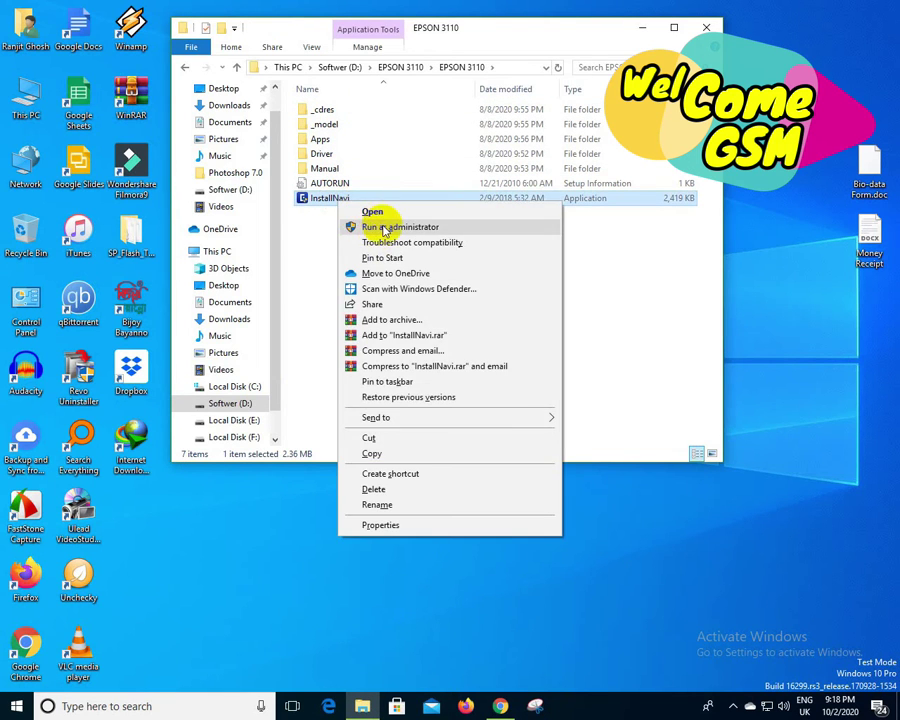
click(385, 228)
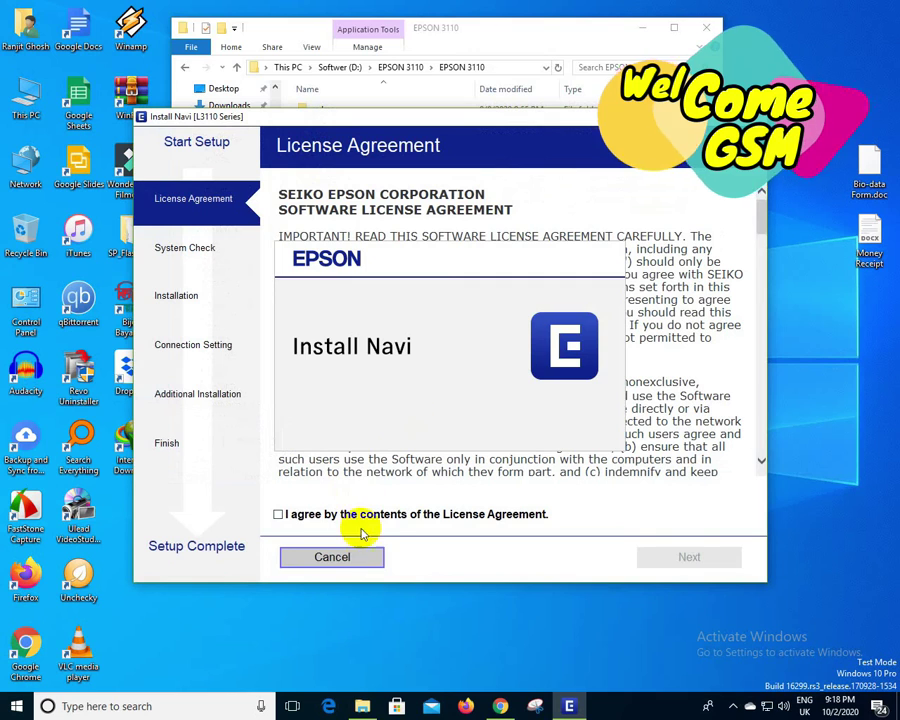
- Accept the license agreement and skip the printer unpacking instructions to start installing the essential software
click(310, 515)
click(665, 569)
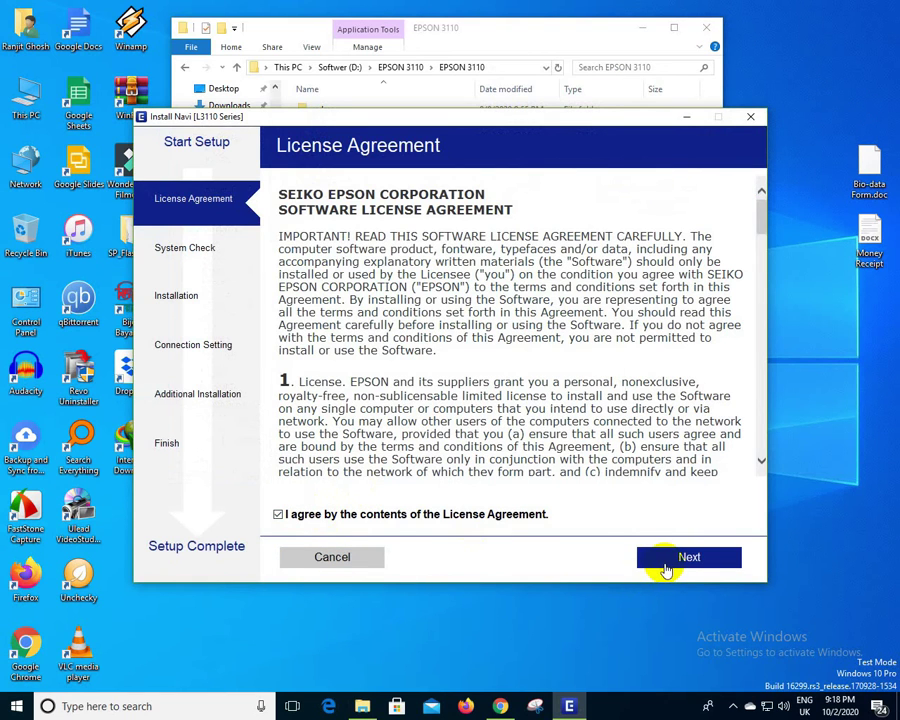
click(667, 566)
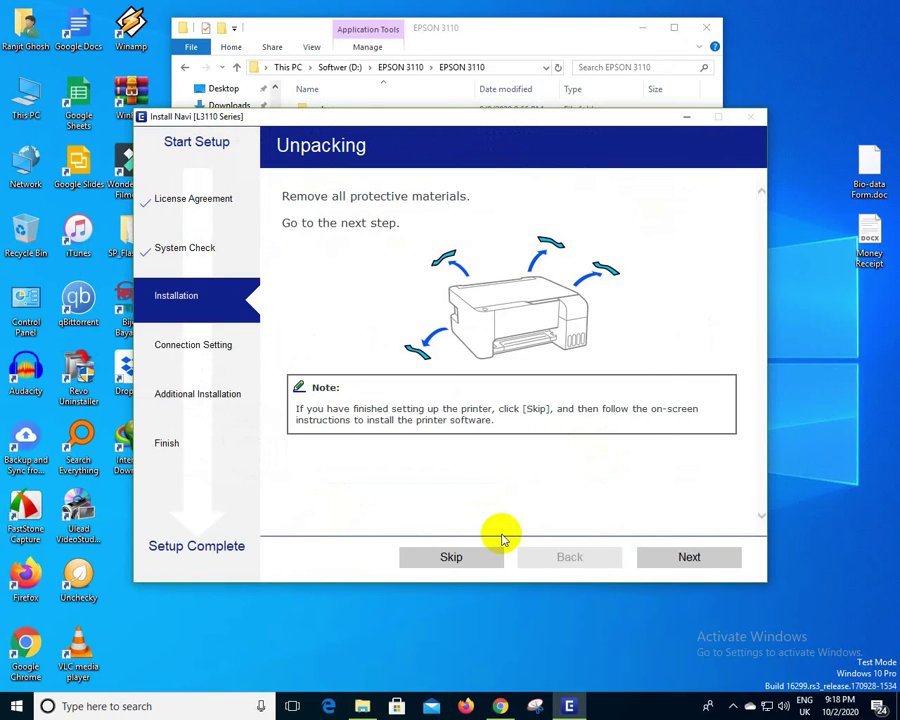
click(455, 560)
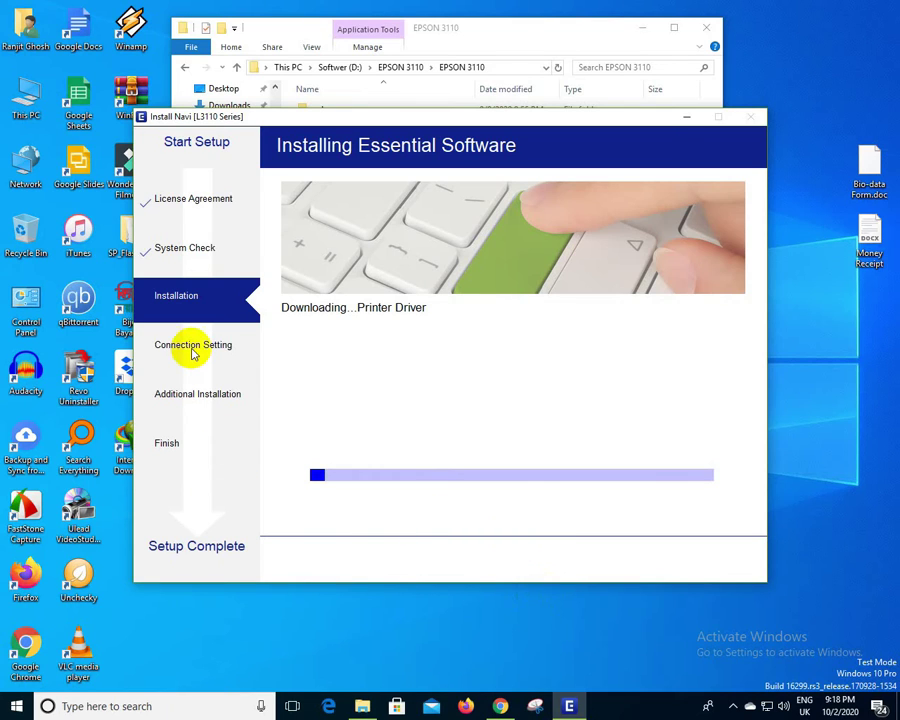
- Close the EPSON 3110 folder window behind the installer and reposition the installer on the desktop
drag(392, 124, 500, 170)
click(540, 38)
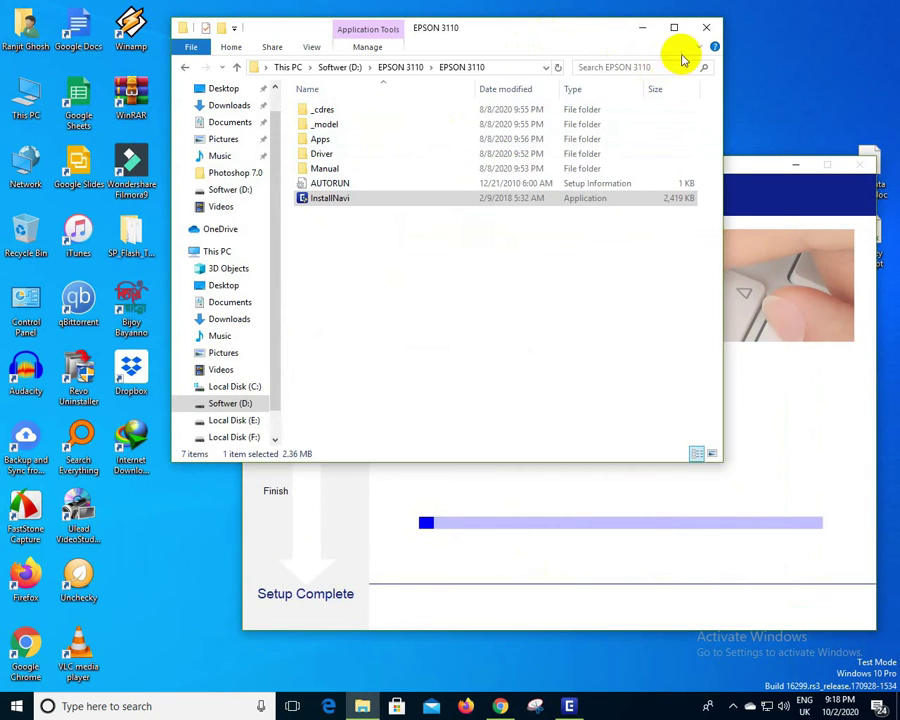
click(706, 28)
drag(488, 165, 387, 90)
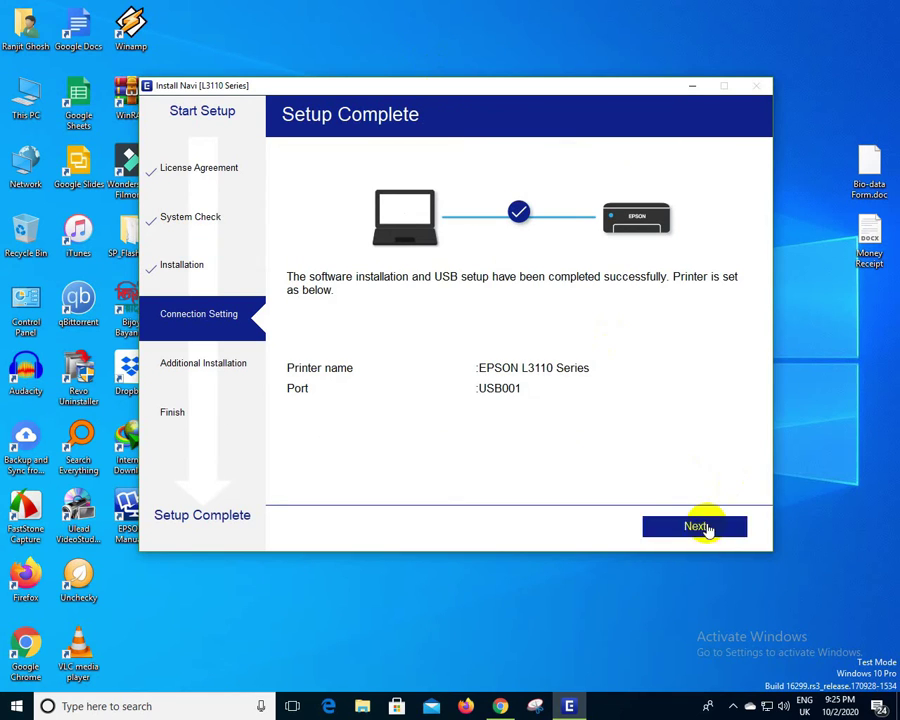
- Continue past the completed USB setup and install the five preselected items, including Scanner Driver, Event Manager and Epson ScanSmart
click(702, 527)
click(690, 526)
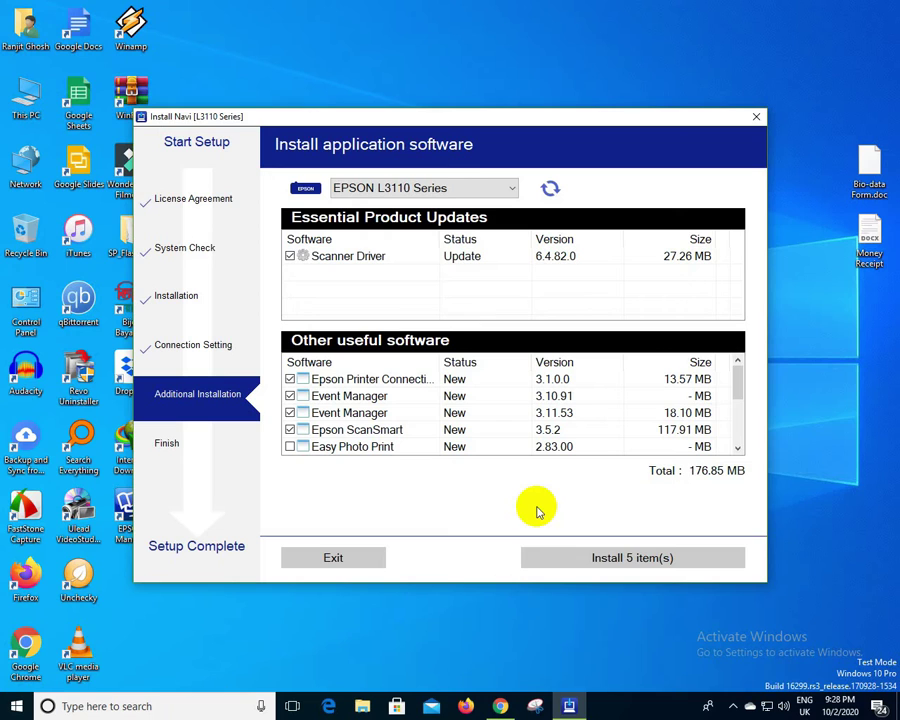
scroll(450, 396, down, 1)
scroll(335, 452, up, 1)
click(574, 562)
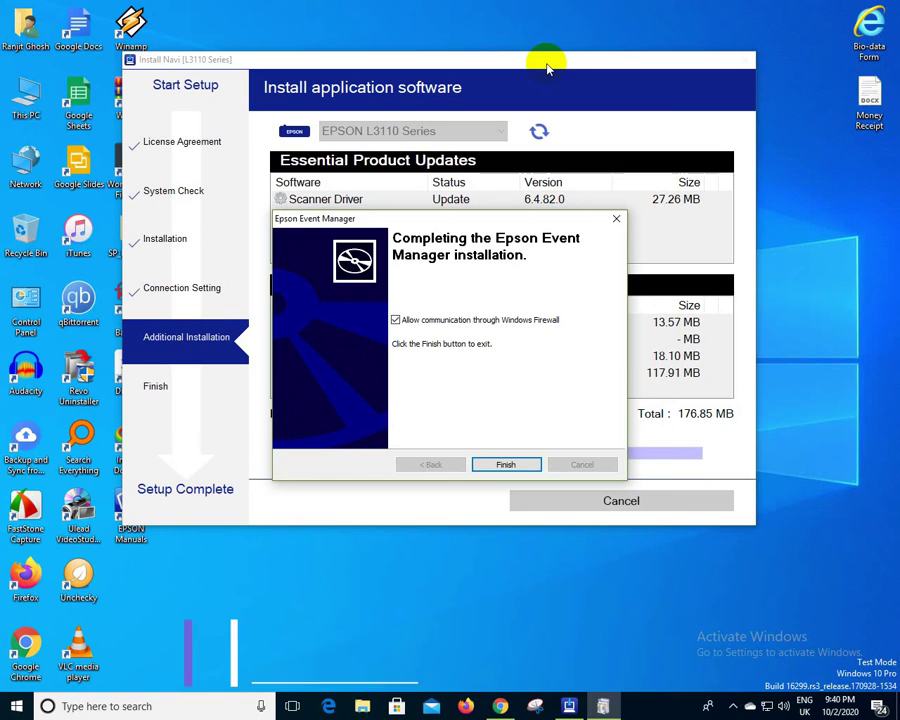
- Finish the Epson Event Manager setup with Windows Firewall communication allowed, and start installing Scanner Driver and the Epson printer connection software
click(500, 464)
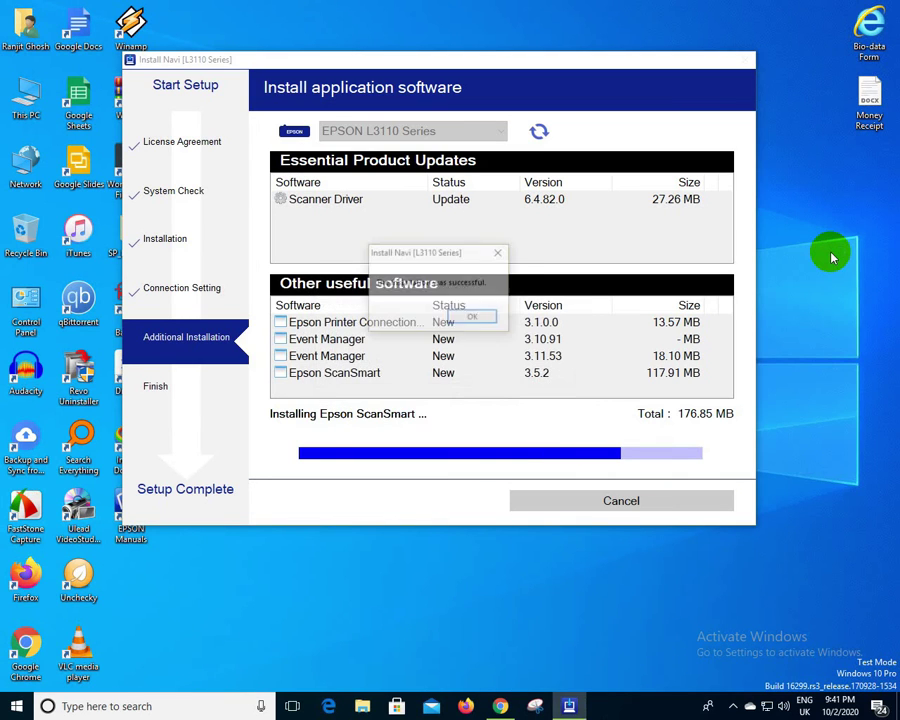
click(473, 318)
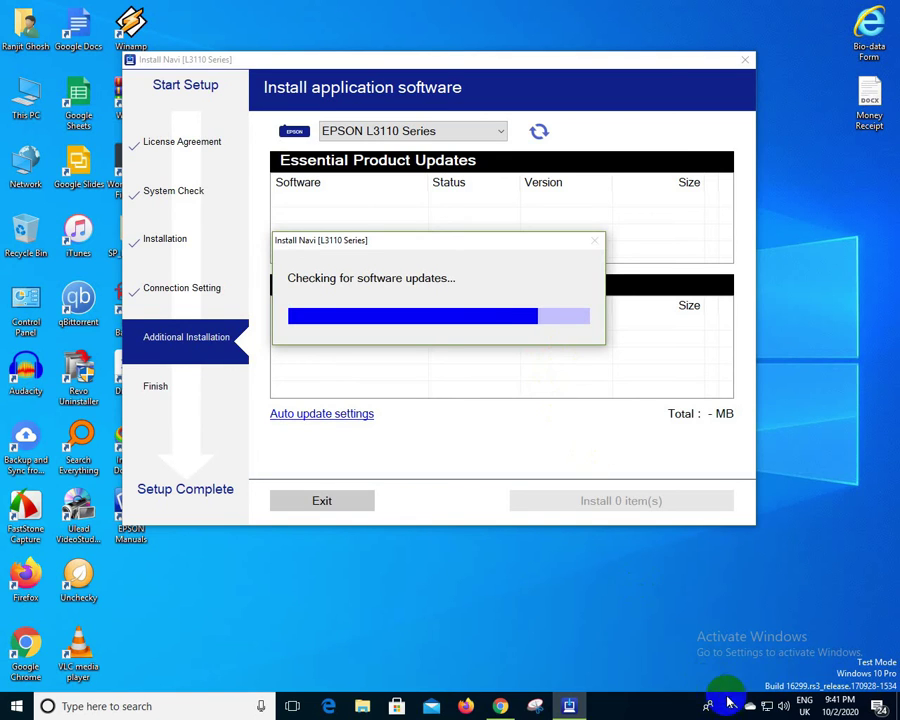
click(617, 504)
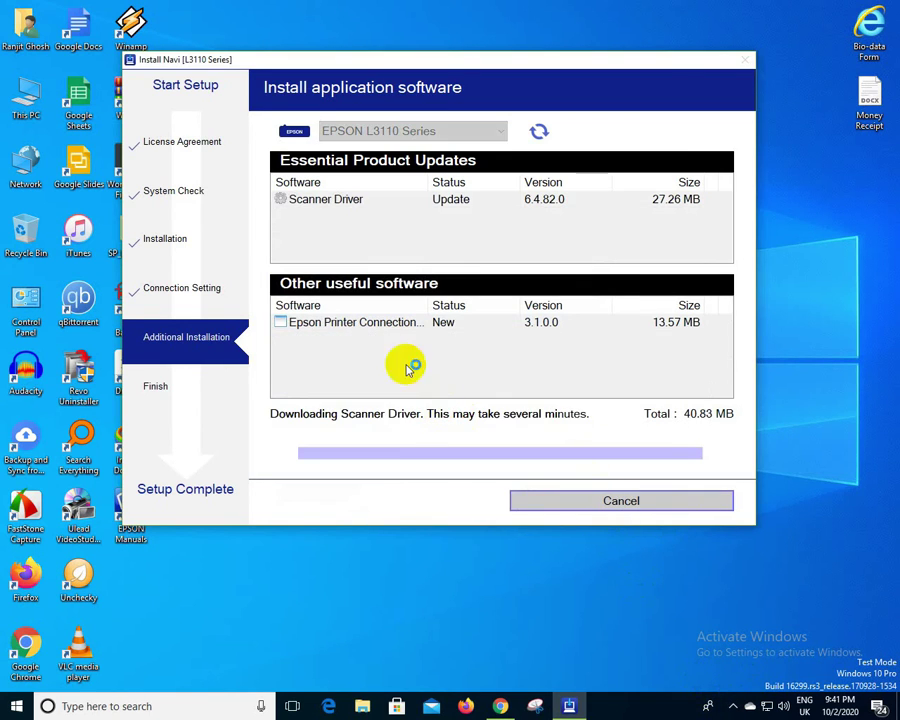
right_click(724, 358)
click(814, 408)
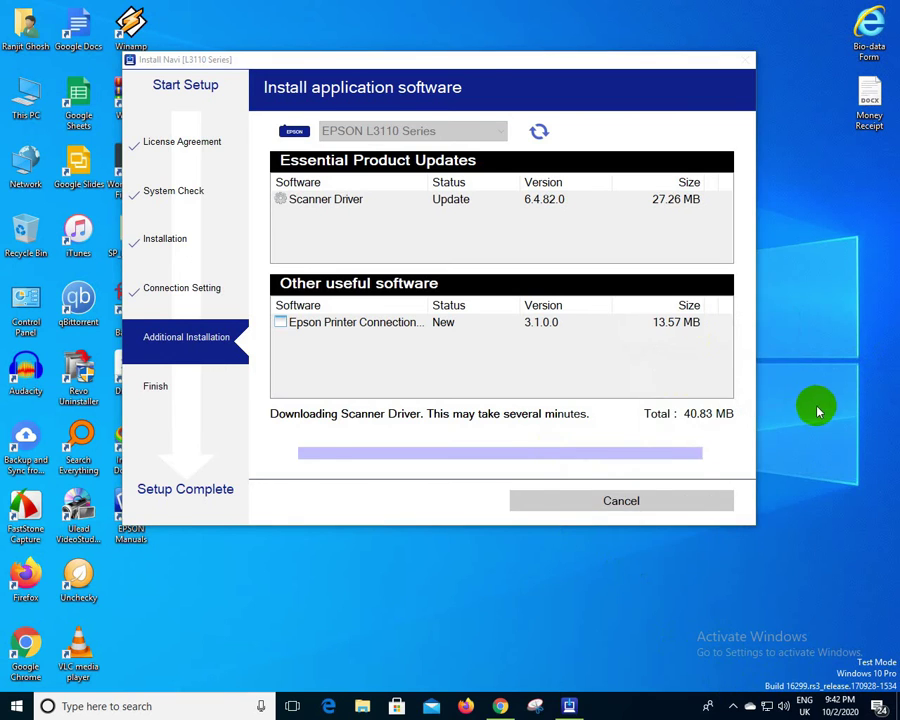
right_click(424, 5)
click(468, 36)
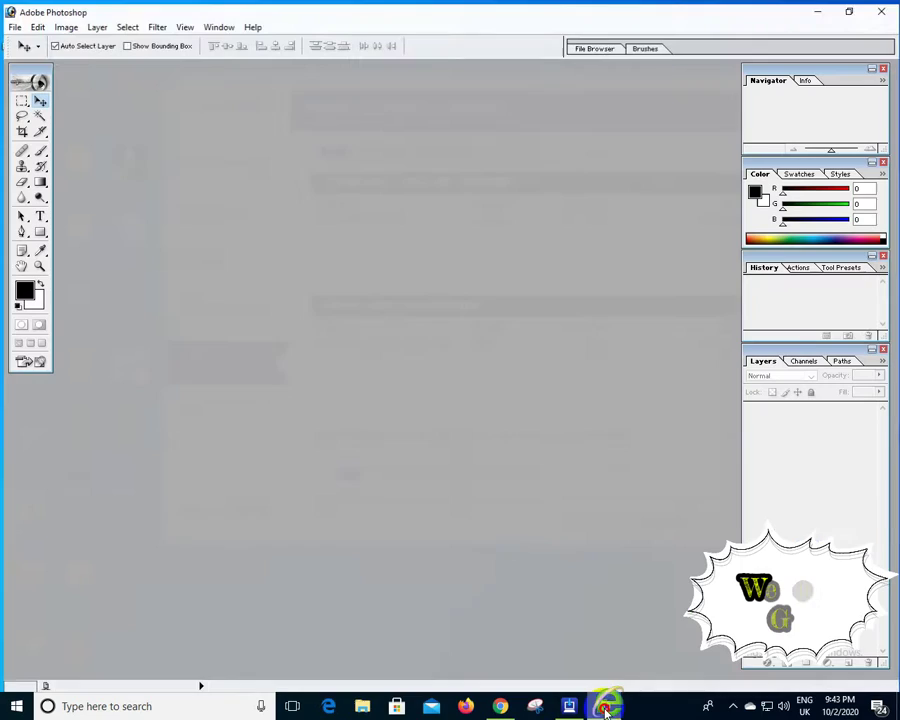
- Minimize Adobe Photoshop and retry installing Scanner Driver 6.4.82.0 and Epson Printer Connection Checker 3.1.0.0 through to completion
click(818, 11)
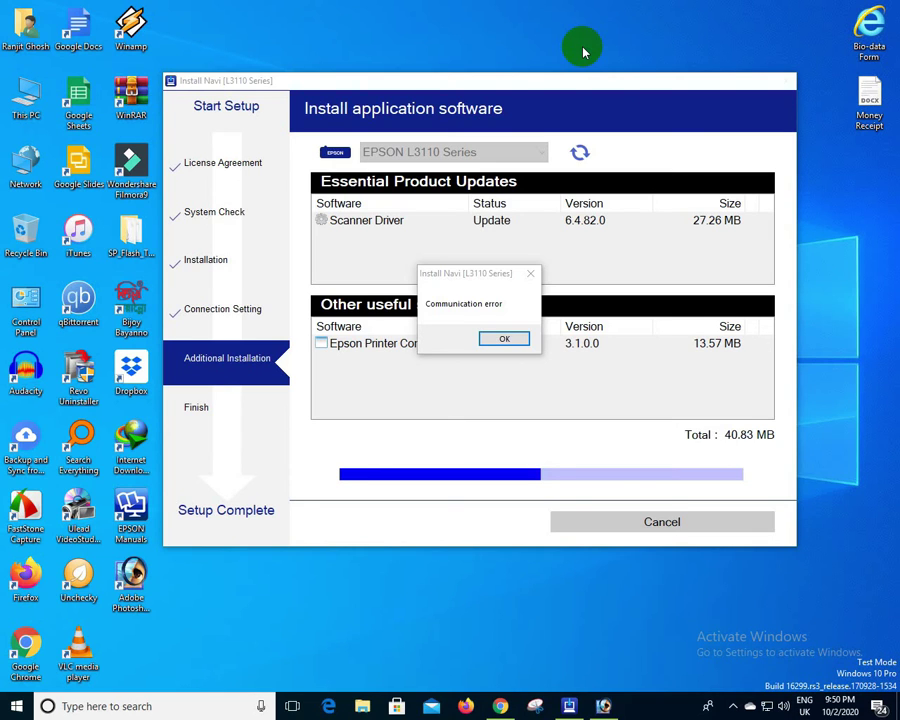
click(505, 339)
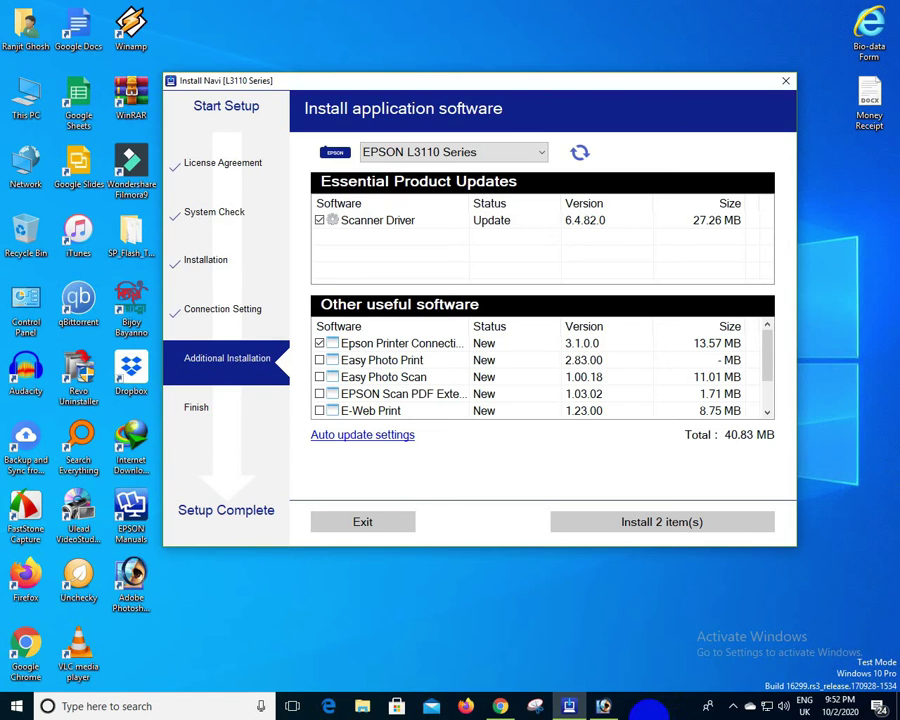
click(650, 525)
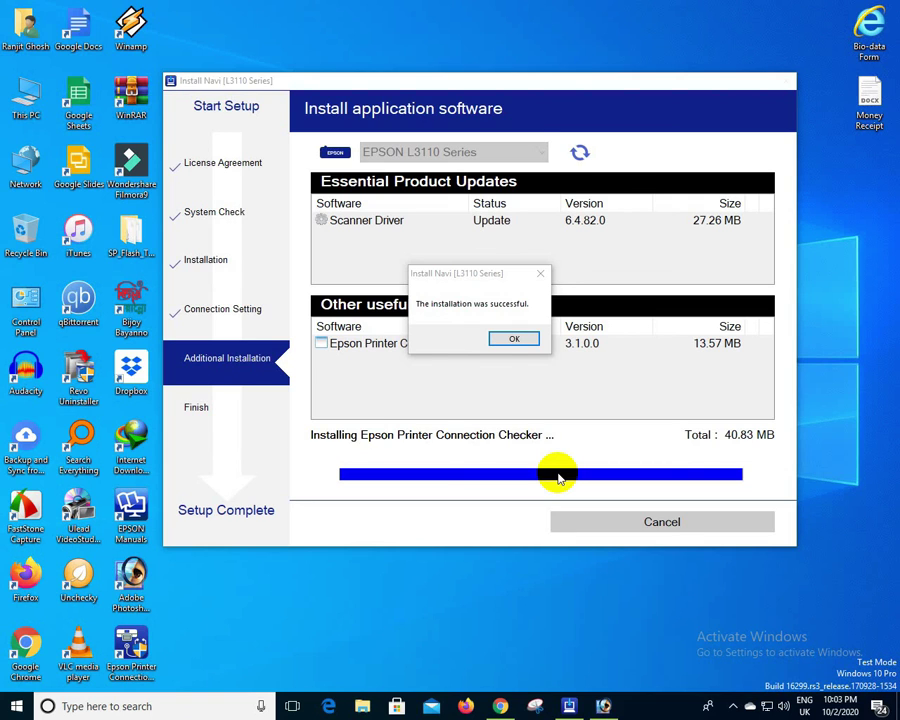
click(512, 339)
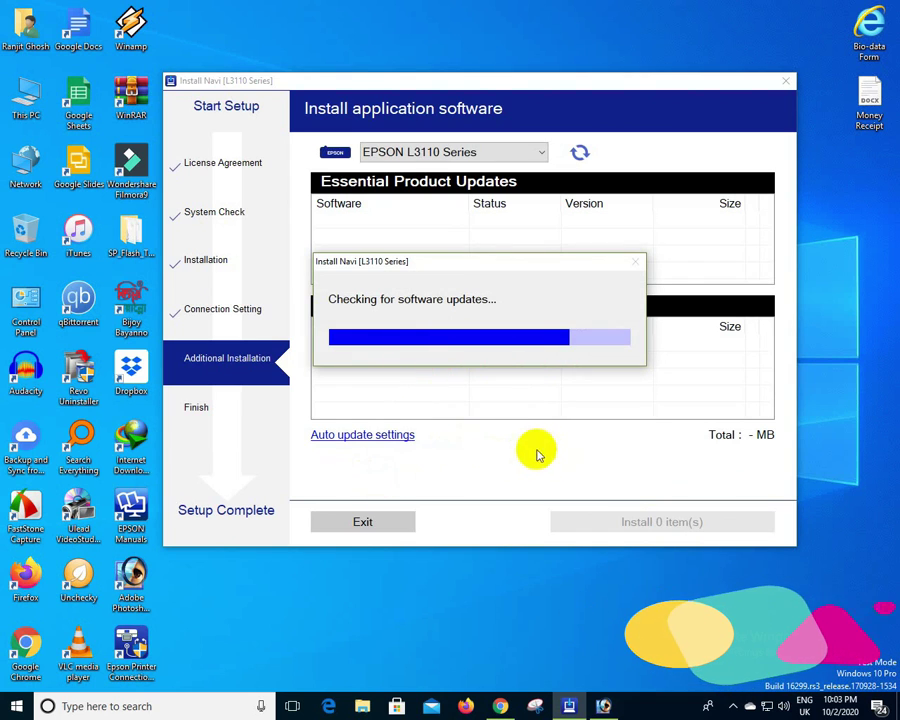